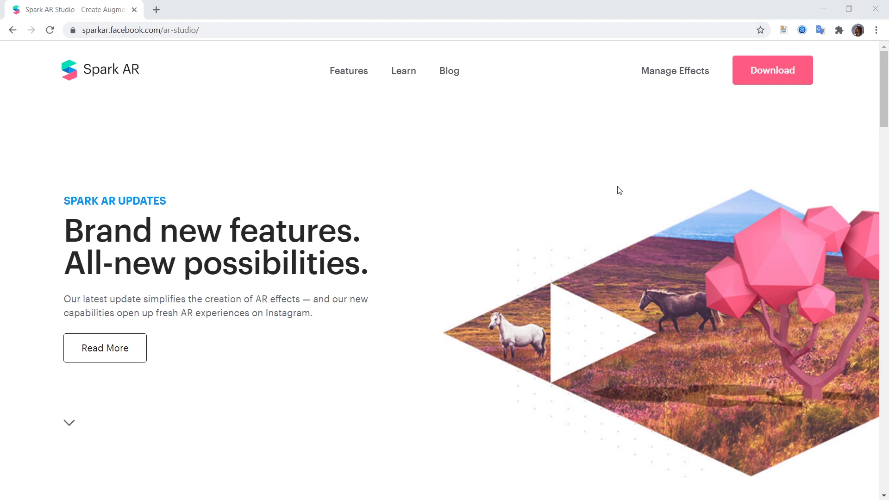
# Step: Download Spark AR Studio from its website and launch the installed application from the desktop
pyautogui.click(765, 81)
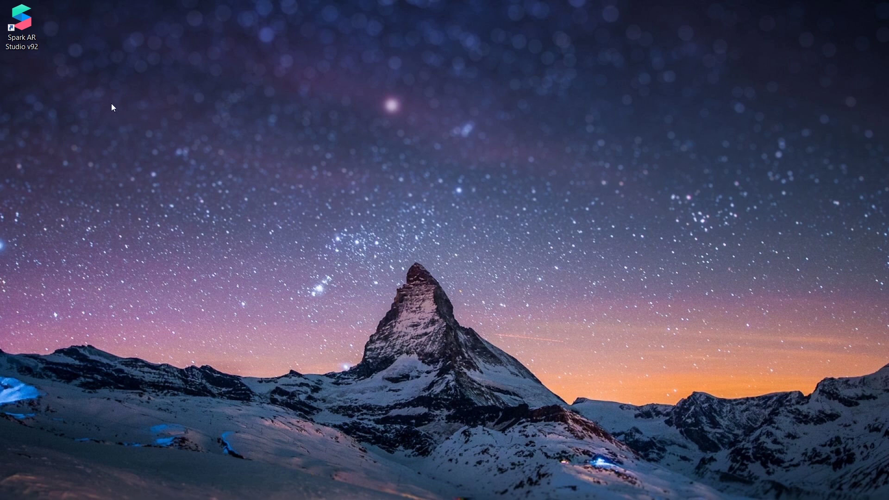
pyautogui.doubleClick(21, 20)
pyautogui.moveTo(407, 90); pyautogui.dragTo(355, 48)
pyautogui.moveTo(170, 279); pyautogui.dragTo(201, 310)
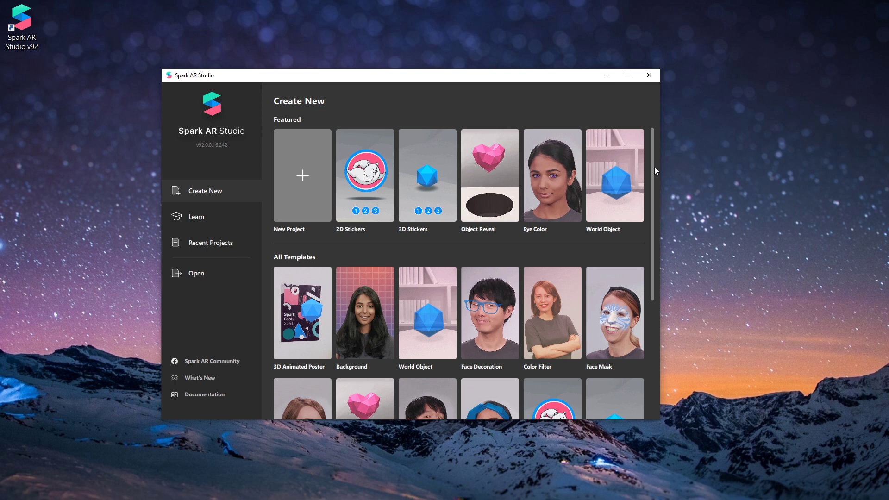
# Step: Browse the available templates and create a new blank project
pyautogui.moveTo(655, 167); pyautogui.dragTo(656, 182)
pyautogui.scroll(-3, 656, 187)
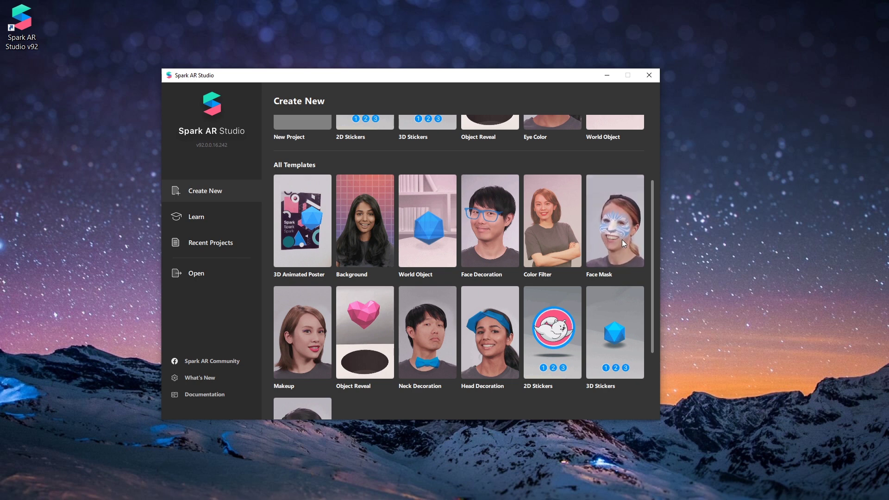
pyautogui.scroll(-1, 621, 239)
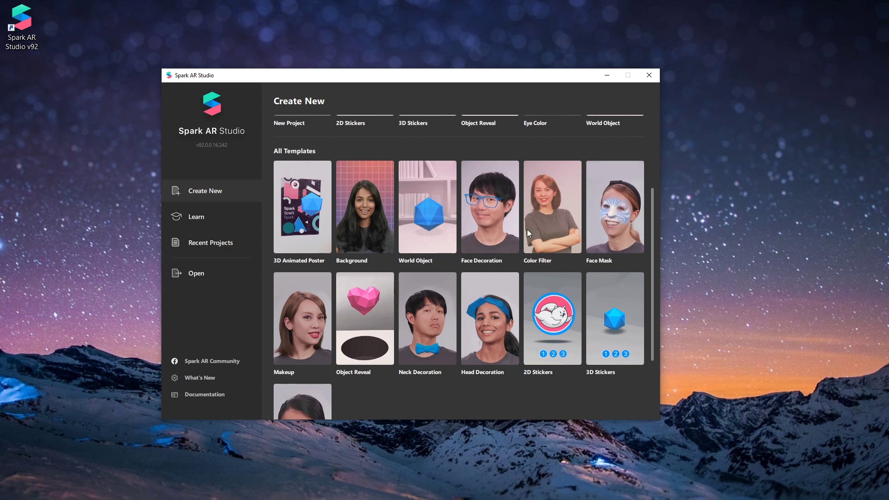
pyautogui.click(200, 195)
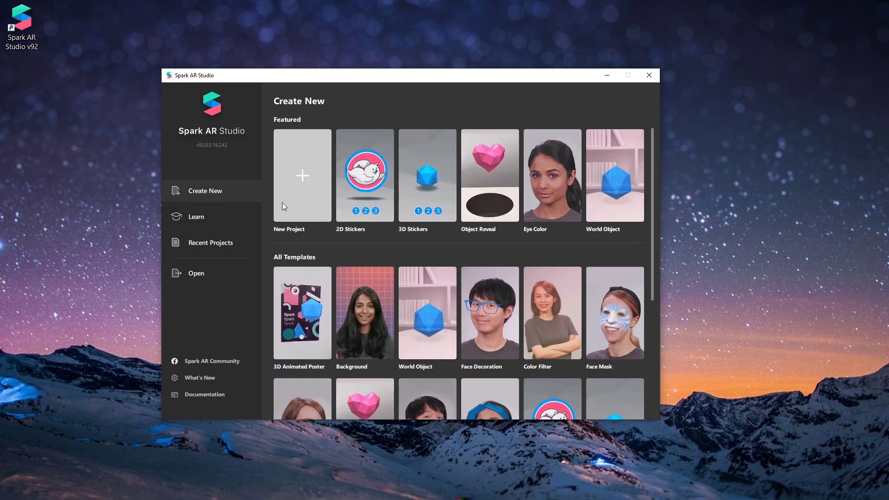
pyautogui.click(283, 206)
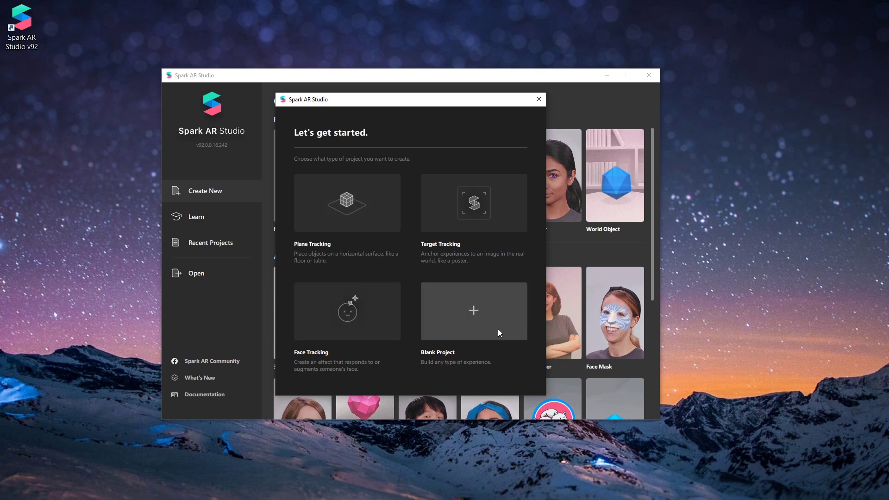
pyautogui.click(437, 313)
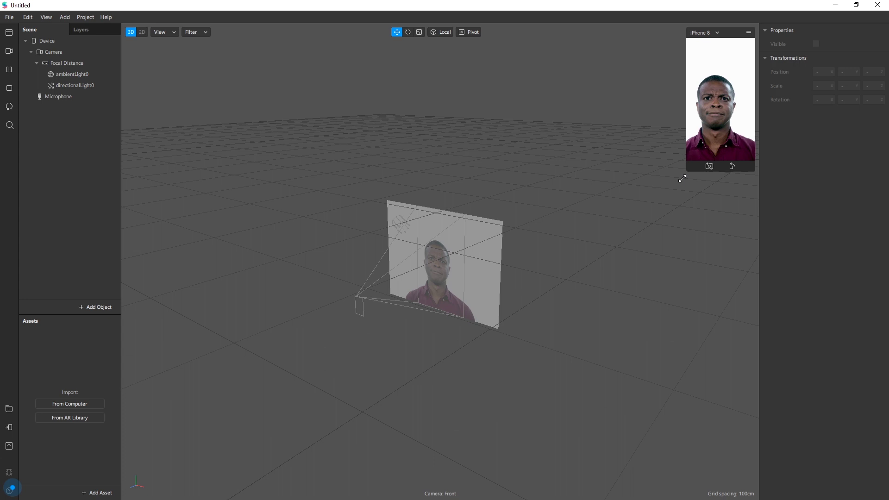
# Step: Enlarge the iPhone 8 preview window and look through the Android preview devices without switching device
pyautogui.moveTo(488, 337); pyautogui.dragTo(277, 499)
pyautogui.moveTo(588, 304); pyautogui.dragTo(585, 350)
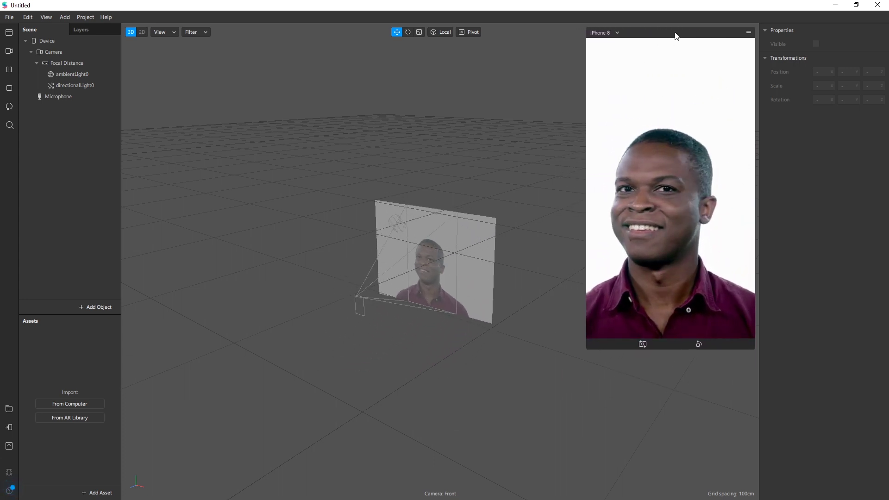
pyautogui.click(603, 33)
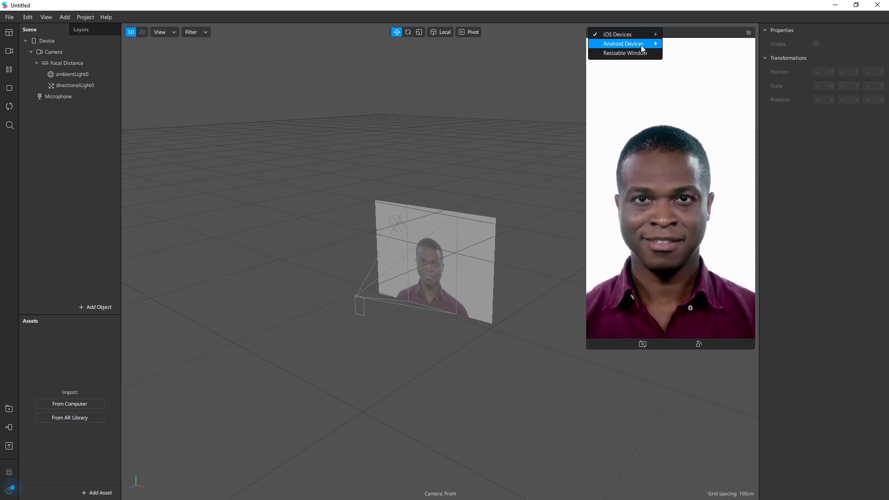
pyautogui.moveTo(634, 46)
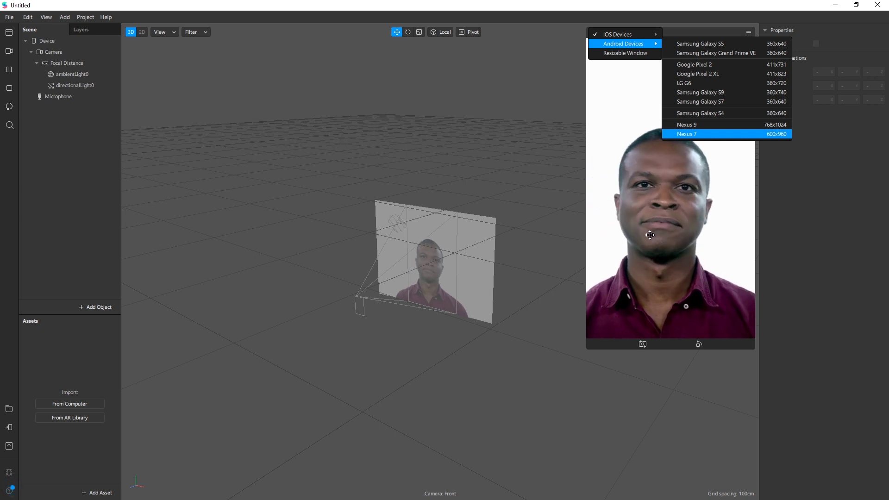
pyautogui.click(627, 218)
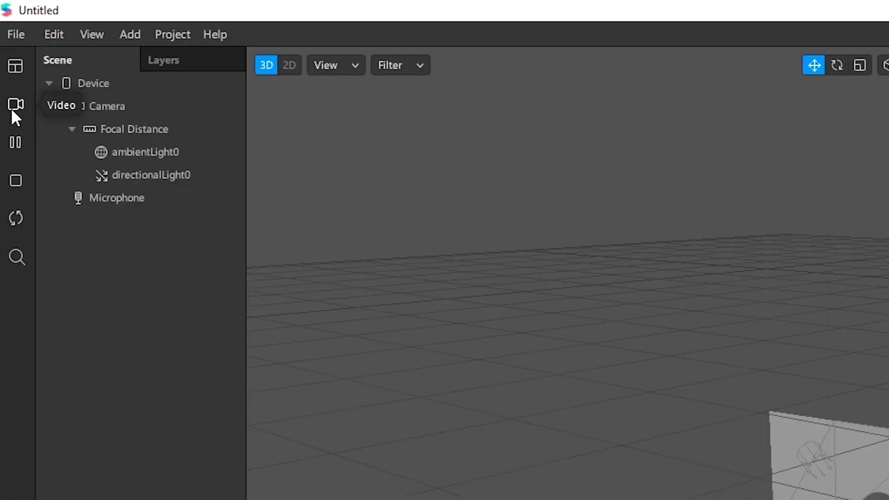
# Step: Try several real-time simulation videos and keep the 0:10 clip of the man with glasses as the preview
pyautogui.click(14, 108)
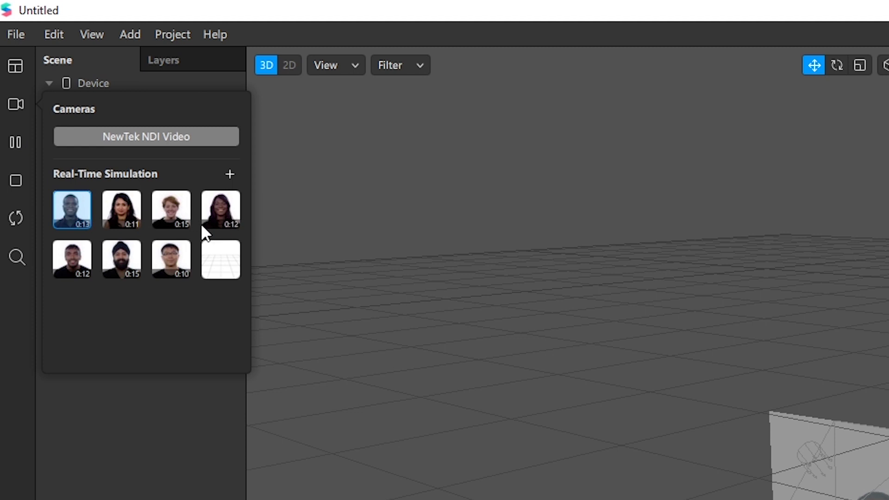
pyautogui.click(125, 209)
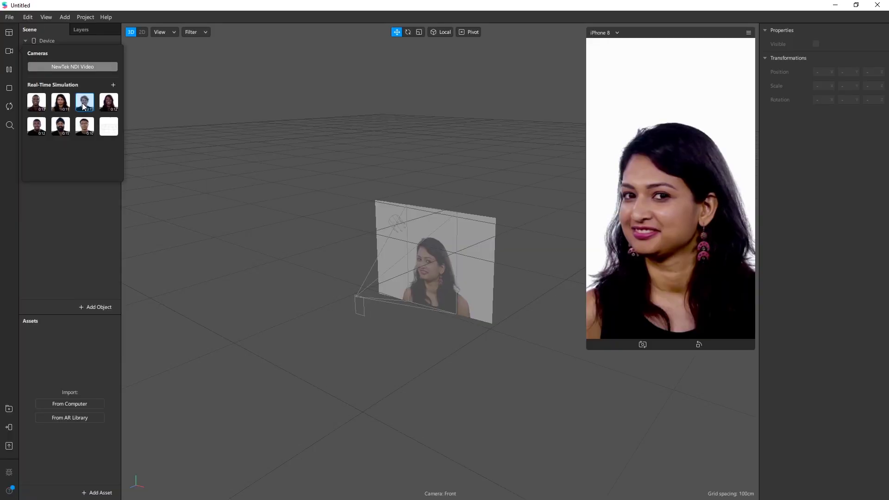
pyautogui.click(167, 211)
pyautogui.click(106, 105)
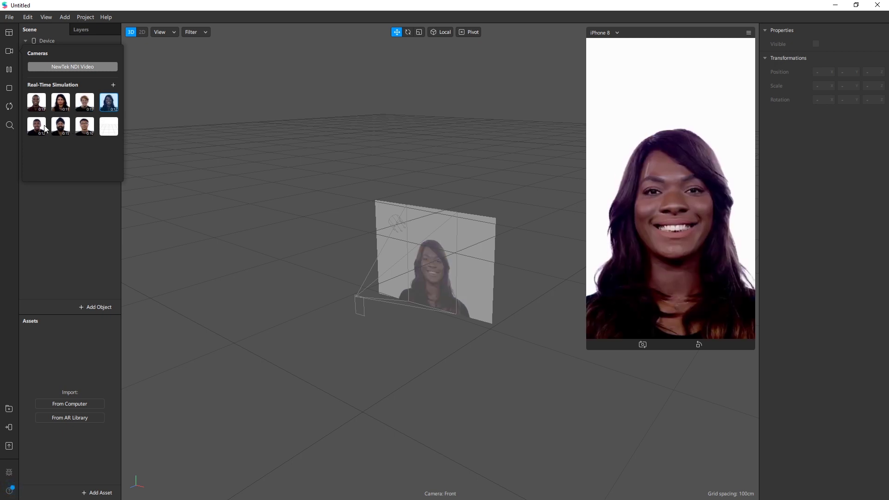
pyautogui.click(42, 125)
pyautogui.click(83, 126)
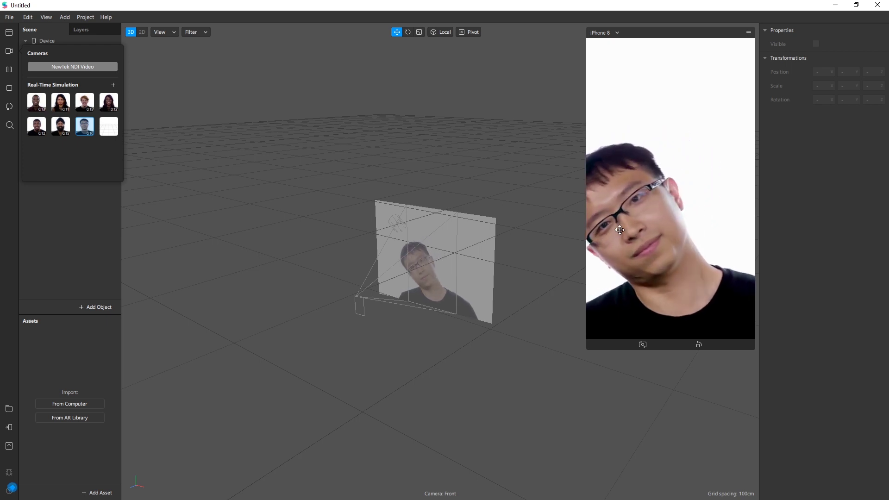
pyautogui.click(541, 248)
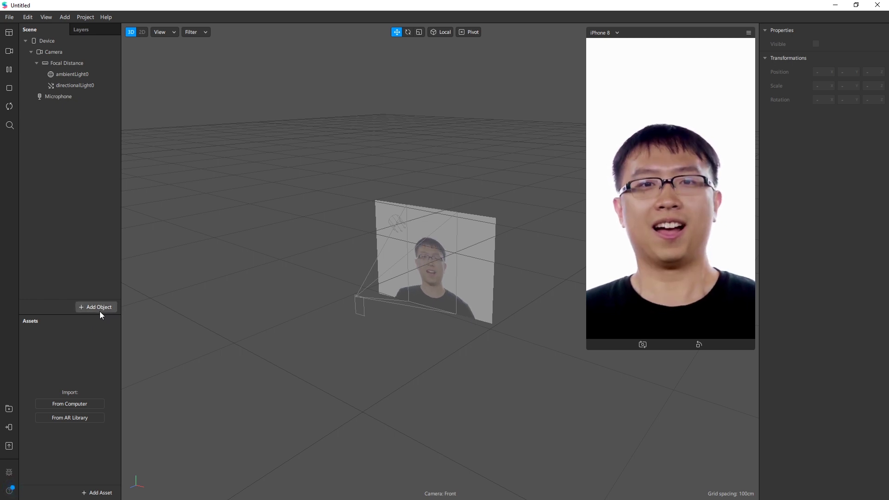
# Step: Add a Face Tracker to the scene and inspect its properties
pyautogui.rightClick(72, 186)
pyautogui.moveTo(80, 195)
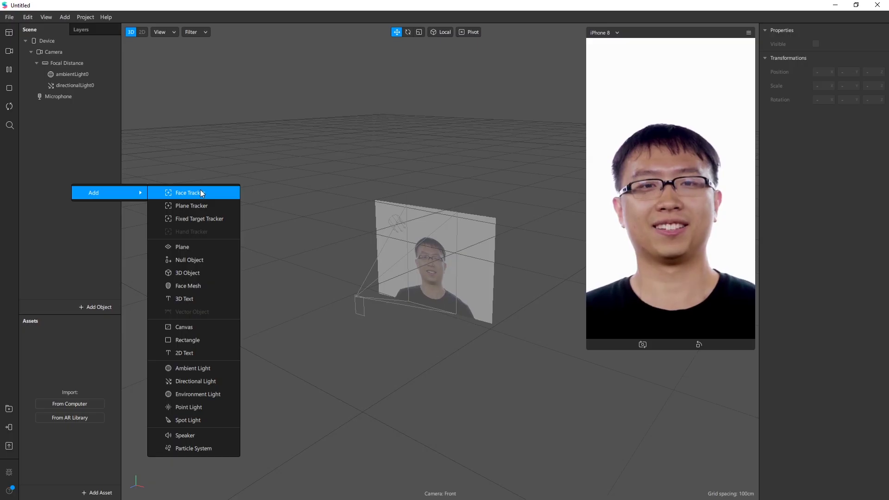
pyautogui.click(418, 156)
pyautogui.click(70, 85)
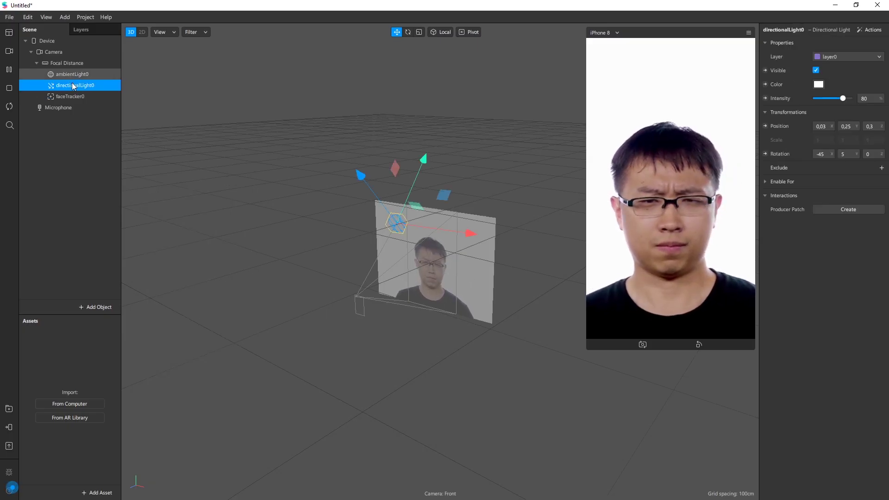
pyautogui.click(70, 96)
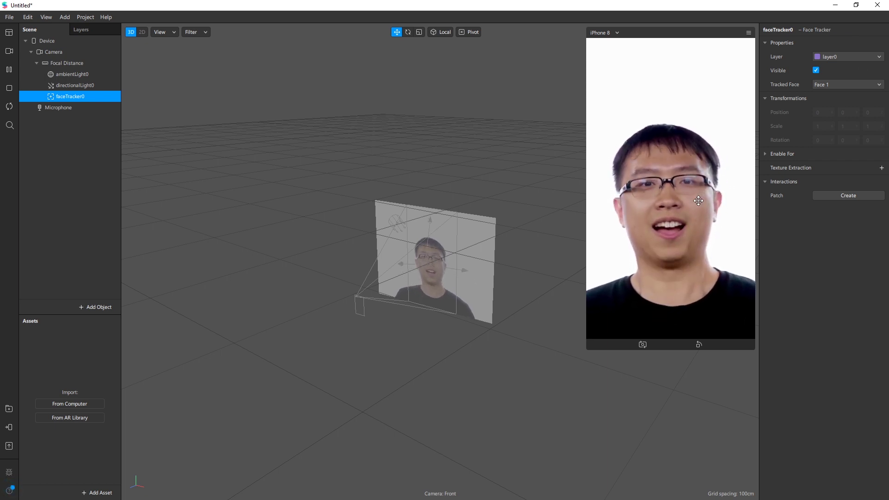
pyautogui.keyDown('ctrl'); pyautogui.click(70, 98); pyautogui.keyUp('ctrl')
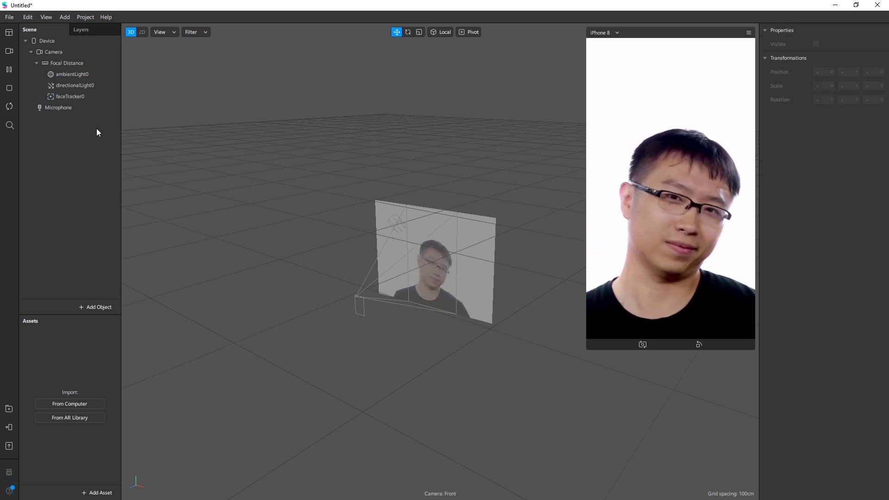
# Step: Add a Face Mesh as a child of the face tracker
pyautogui.rightClick(73, 96)
pyautogui.moveTo(85, 107)
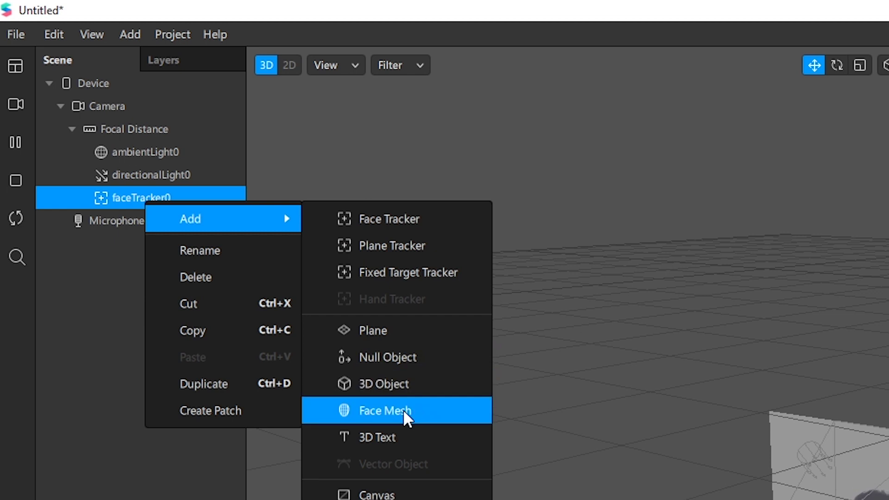
pyautogui.click(393, 408)
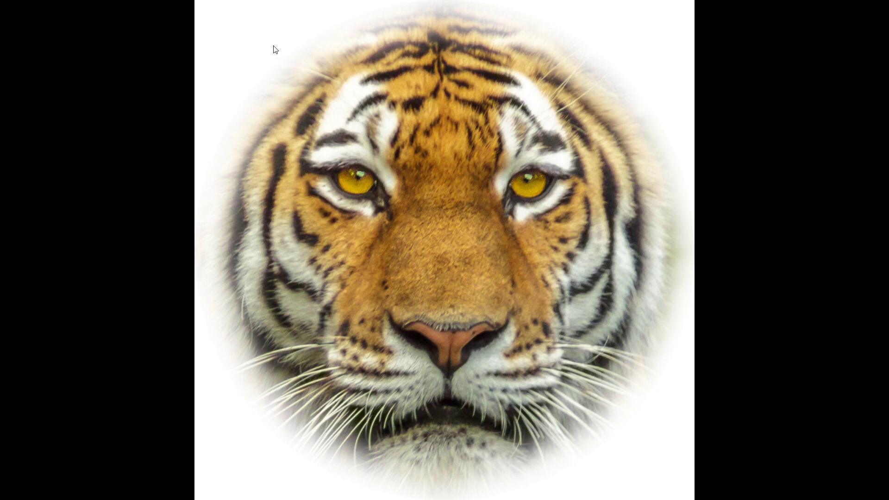
# Step: Close the animal.png image in XnView, add a new material to the face mesh and open the material's properties
pyautogui.press('Escape')
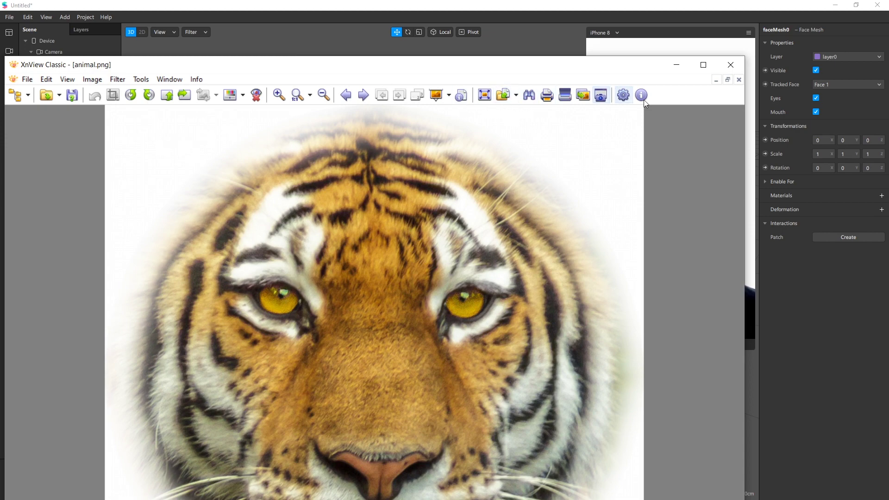
pyautogui.click(731, 65)
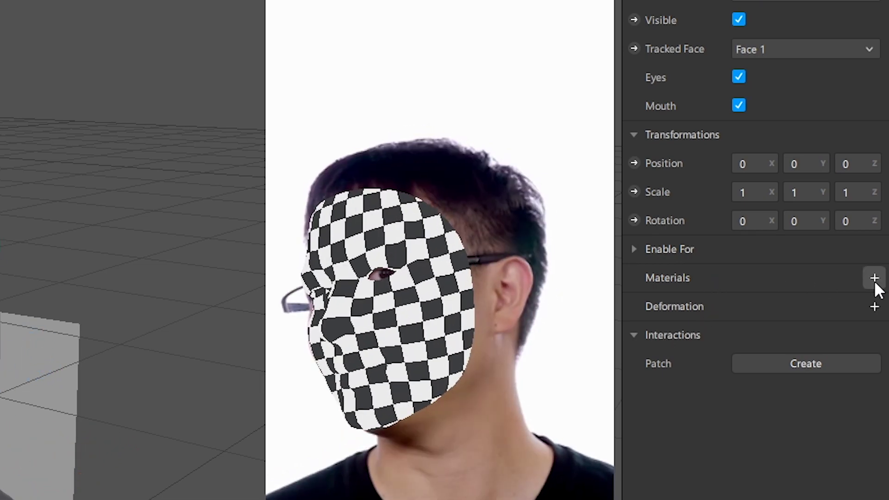
pyautogui.click(874, 280)
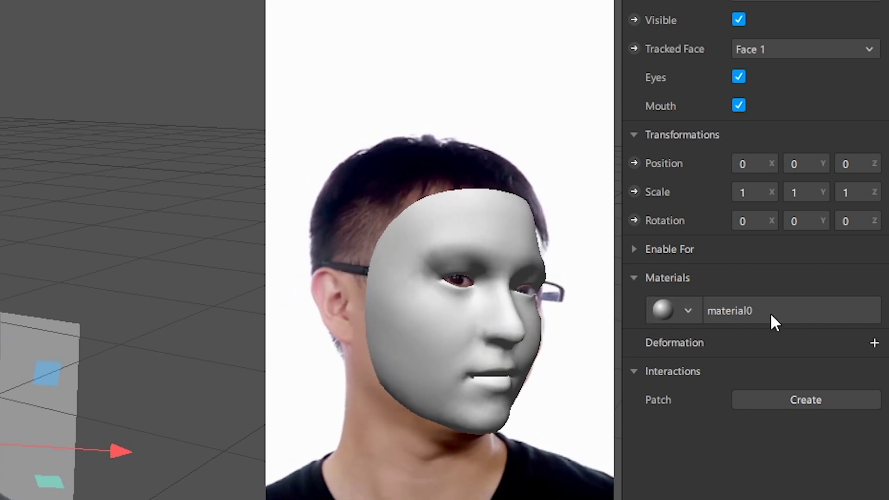
pyautogui.click(771, 312)
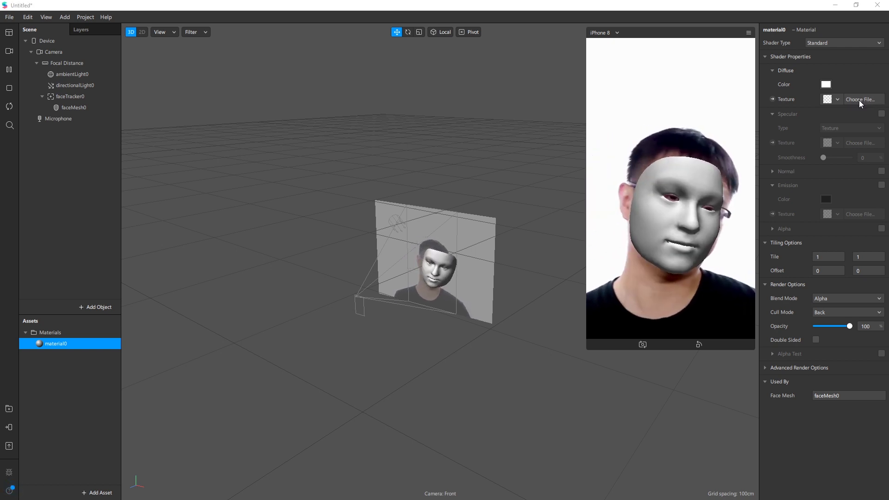
# Step: Import animal.png from the sparkar-beginner folder as the material's diffuse texture
pyautogui.click(860, 99)
pyautogui.click(308, 199)
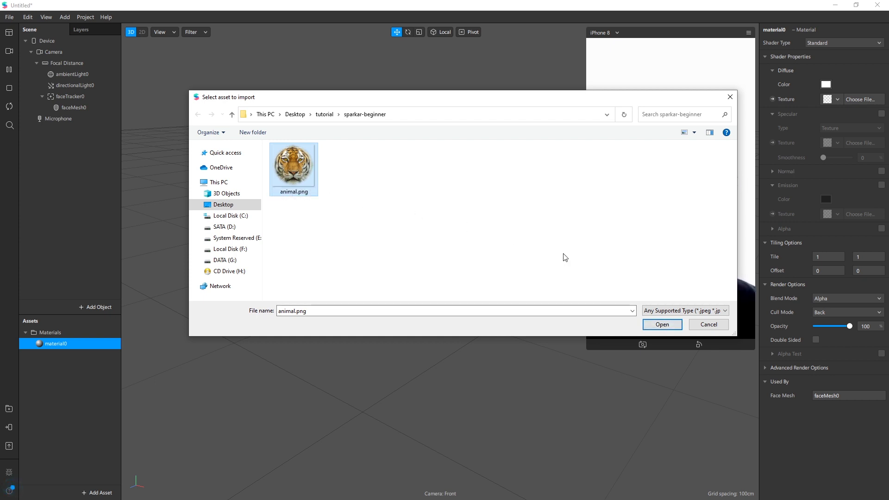
pyautogui.press('Return')
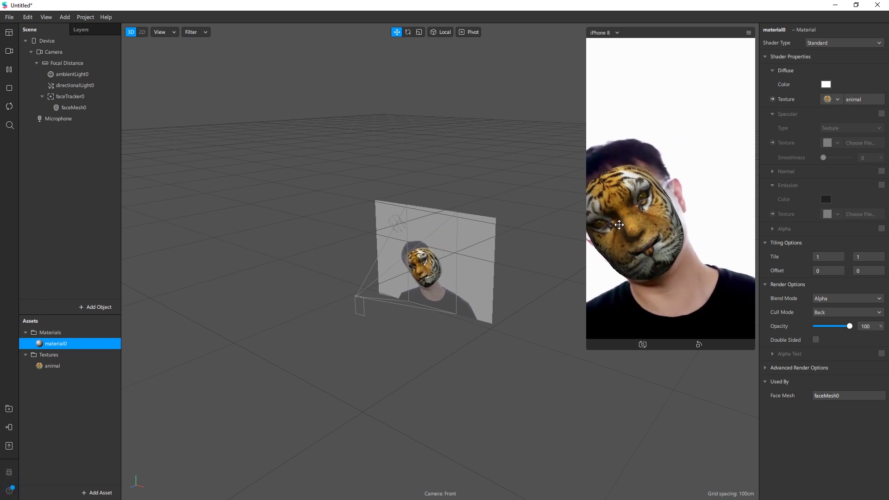
# Step: Lower the material's opacity to about 75% and switch the preview to the first simulation video
pyautogui.moveTo(849, 326)
pyautogui.mouseDown()
pyautogui.moveTo(815, 325)
pyautogui.moveTo(842, 327)
pyautogui.mouseUp()
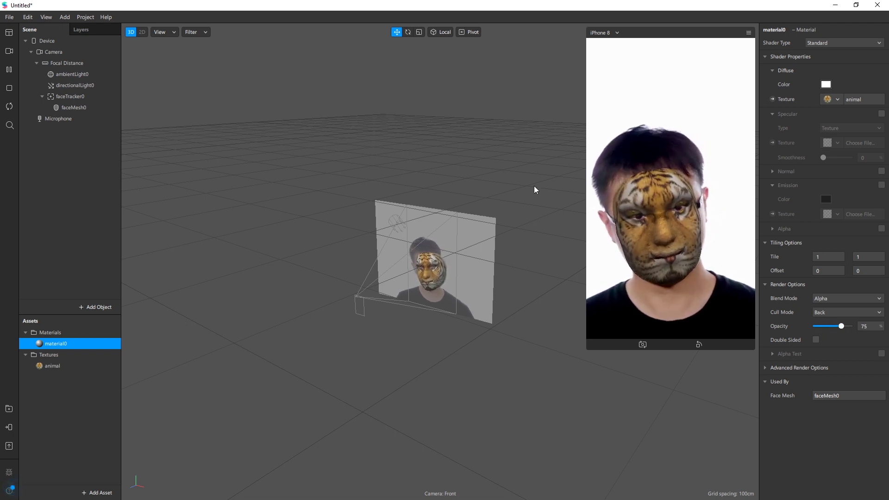
pyautogui.click(9, 51)
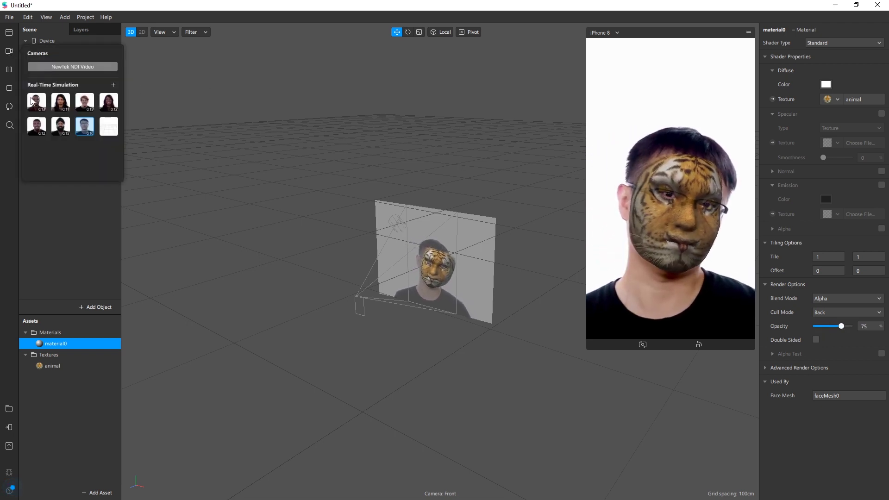
pyautogui.click(31, 101)
pyautogui.moveTo(842, 326); pyautogui.dragTo(844, 326)
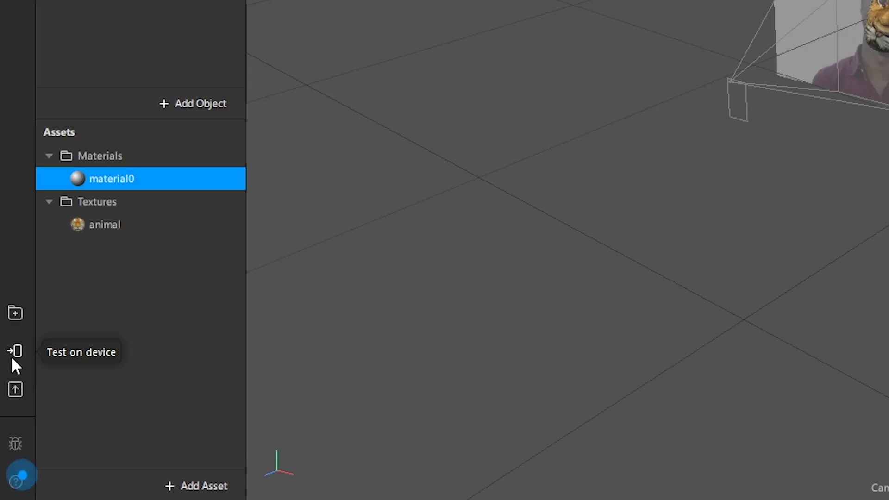
# Step: Send the effect to Instagram Camera for testing on a device
pyautogui.click(12, 359)
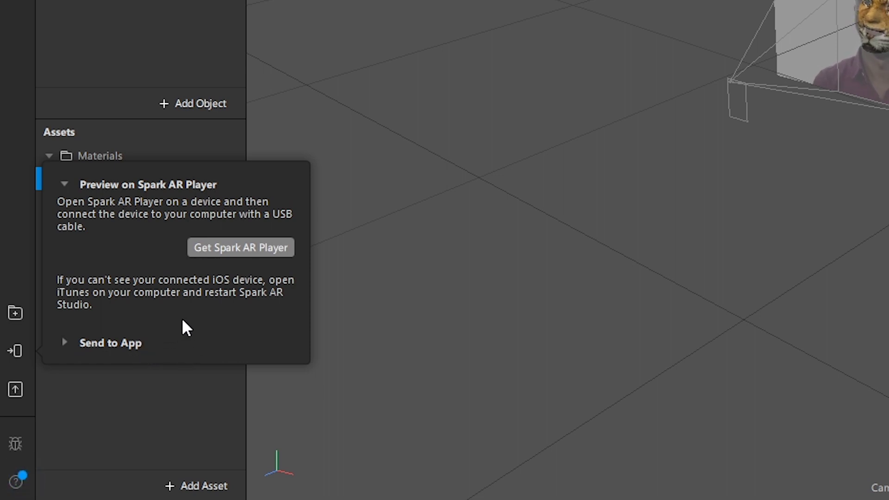
pyautogui.click(122, 343)
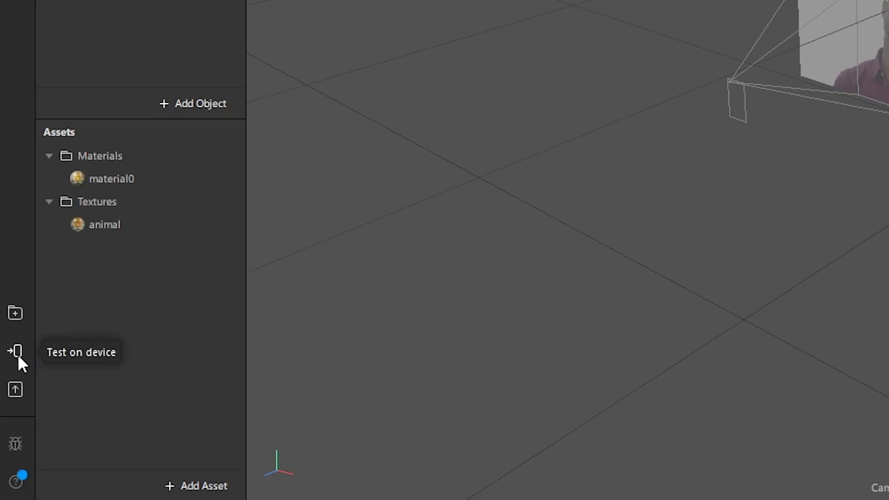
pyautogui.click(9, 428)
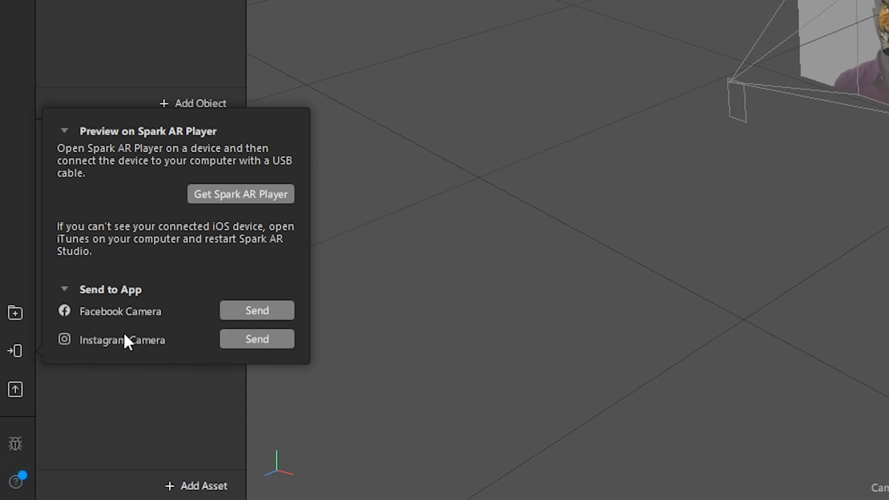
pyautogui.click(265, 340)
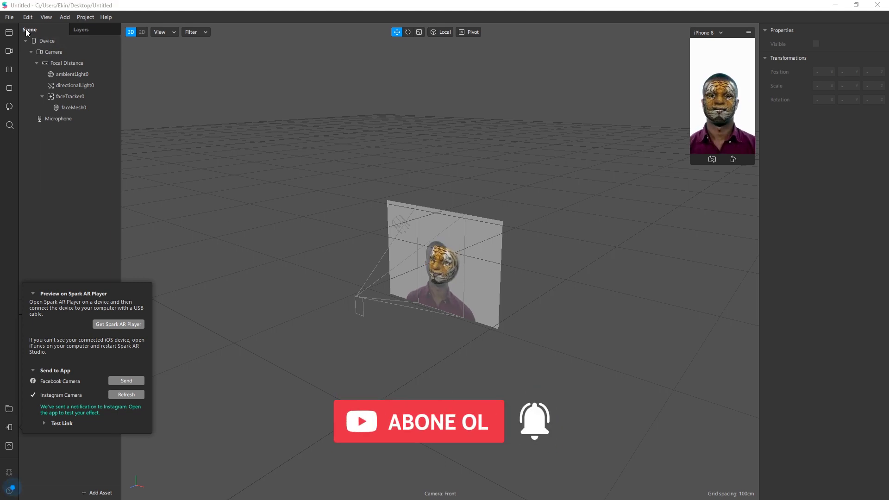
# Step: Export the effect and upload it to Spark AR Hub as a new effect to publish
pyautogui.click(9, 18)
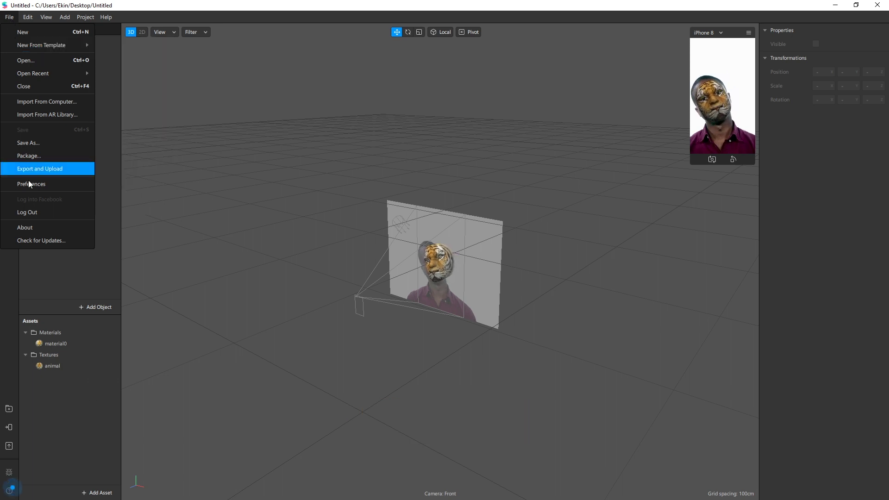
pyautogui.click(48, 169)
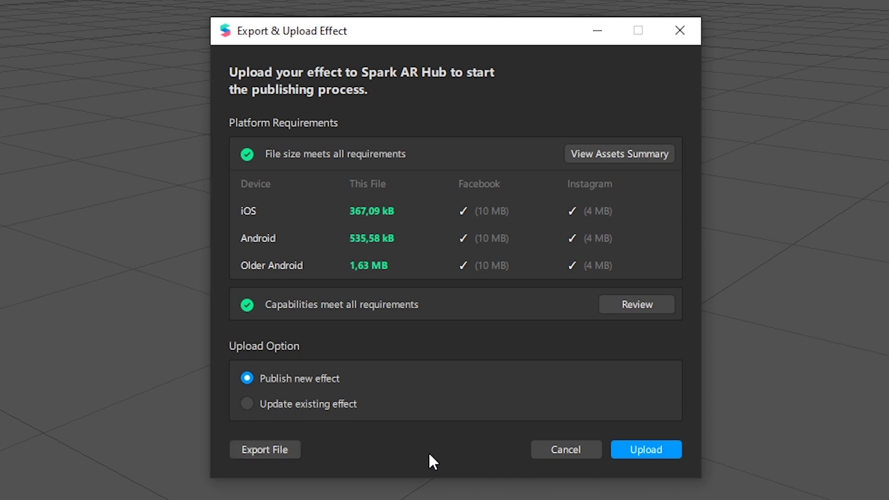
pyautogui.click(661, 441)
pyautogui.click(653, 455)
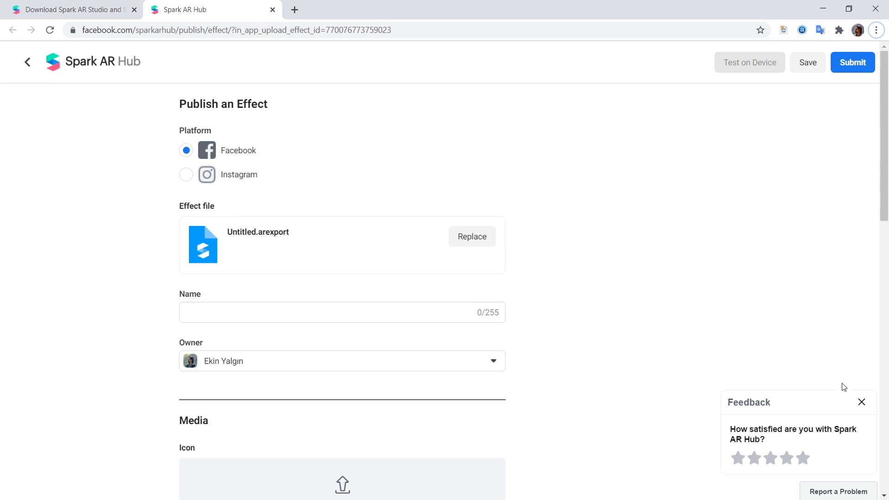
# Step: Dismiss the feedback prompt and set Instagram as the effect's publishing platform
pyautogui.click(862, 402)
pyautogui.click(185, 179)
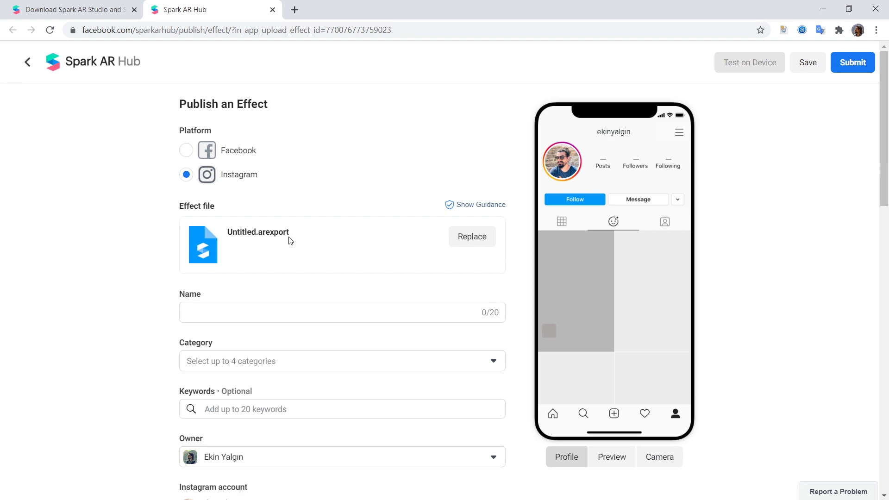
pyautogui.moveTo(301, 240); pyautogui.dragTo(233, 233)
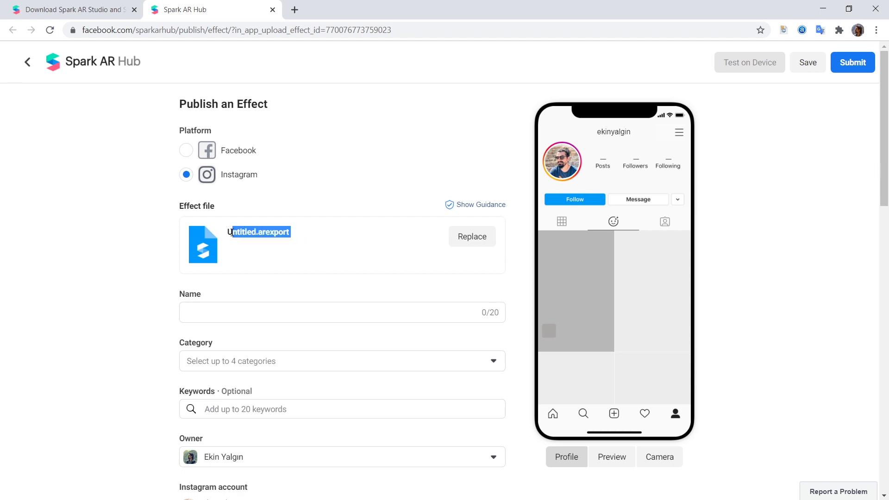
pyautogui.click(343, 244)
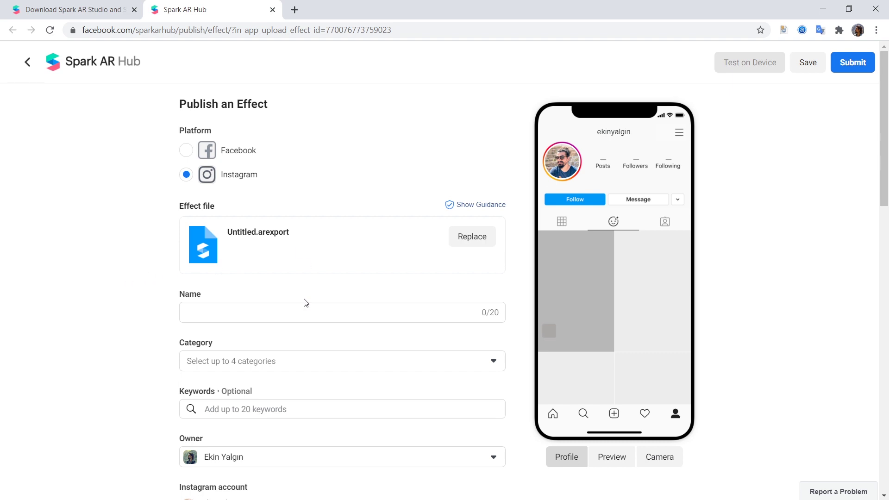
# Step: Name the effect "Lion Face View" and assign it to the Animals category
pyautogui.click(256, 314)
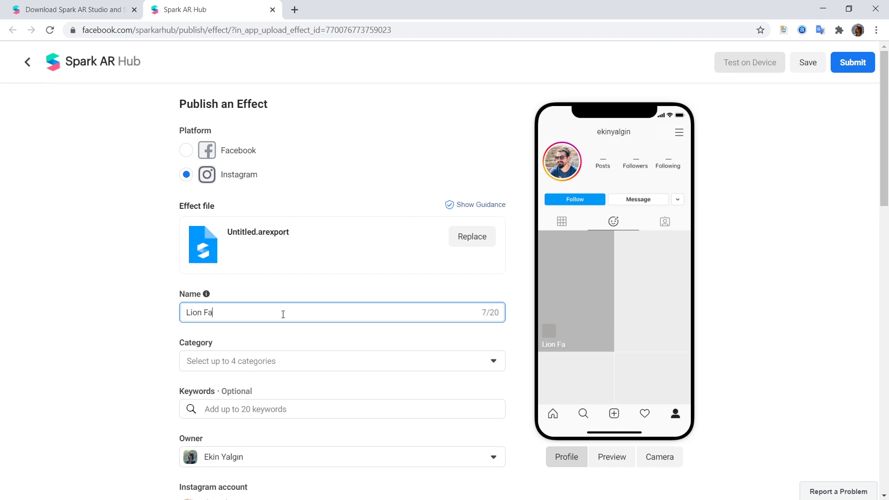
pyautogui.write('View')
pyautogui.click(227, 363)
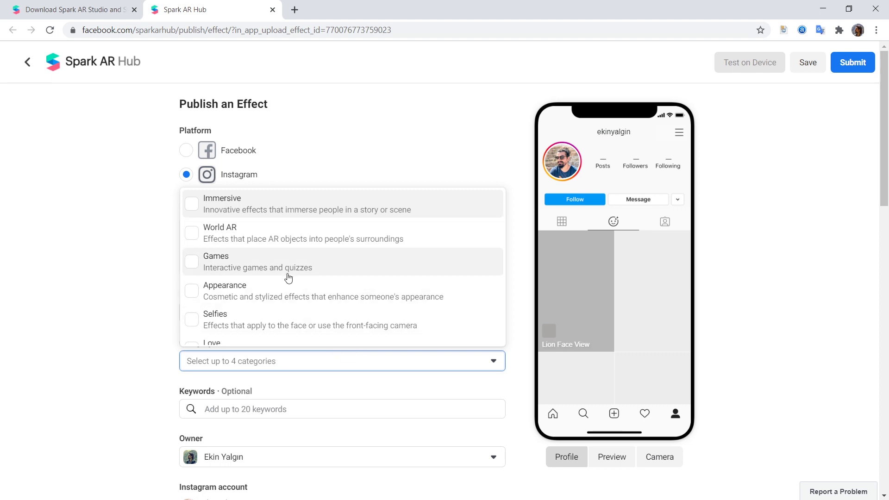
pyautogui.click(264, 266)
pyautogui.scroll(-1, 259, 325)
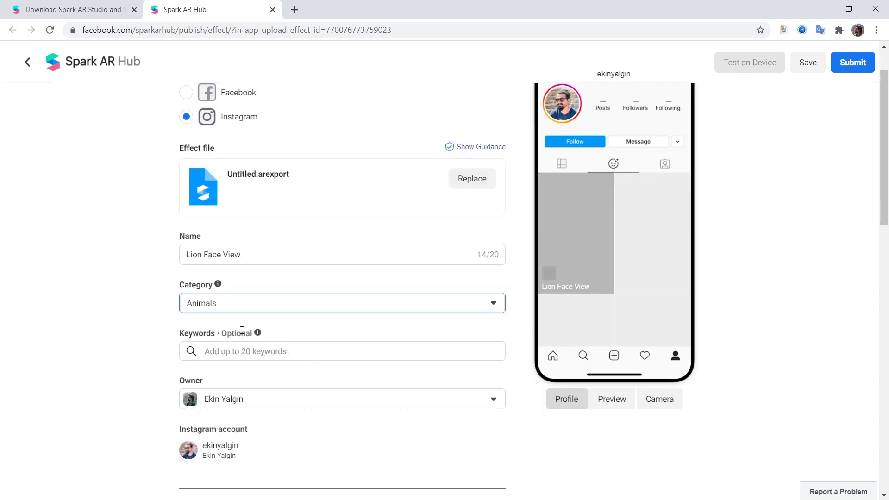
# Step: Upload the MOV recording from the sparkar-beginner folder as the effect's demo video
pyautogui.scroll(-2, 232, 331)
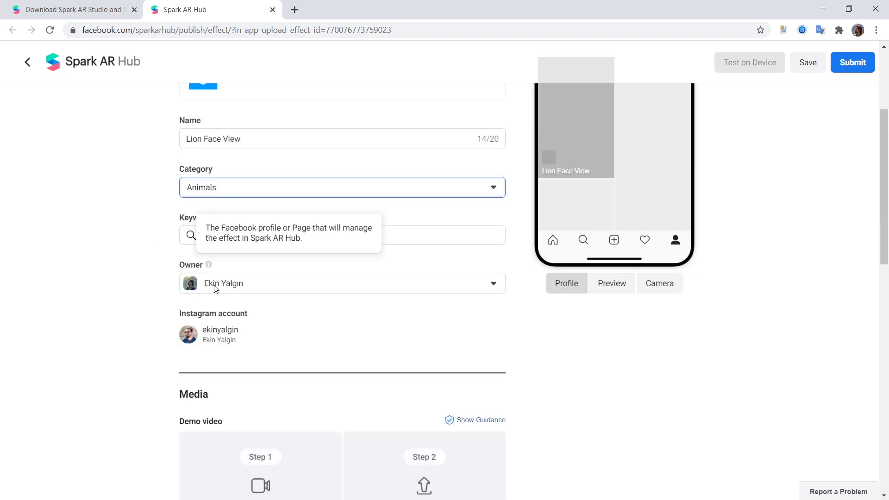
pyautogui.scroll(-1, 149, 283)
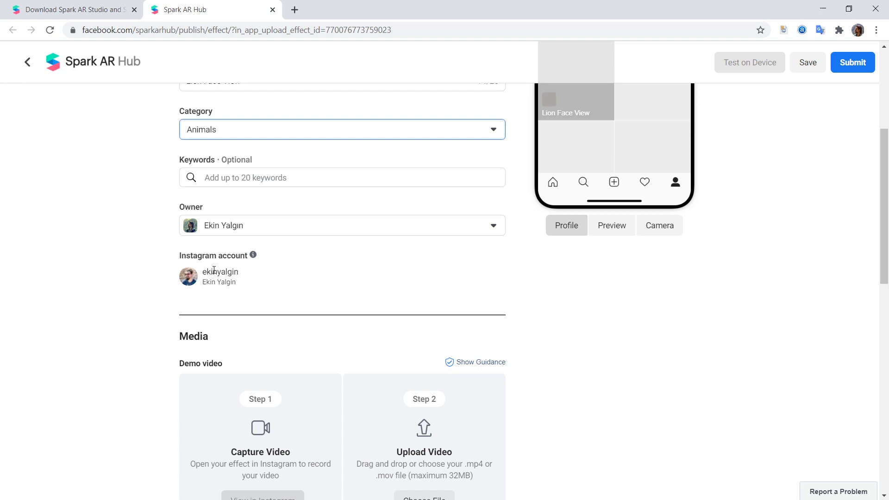
pyautogui.scroll(-1, 208, 273)
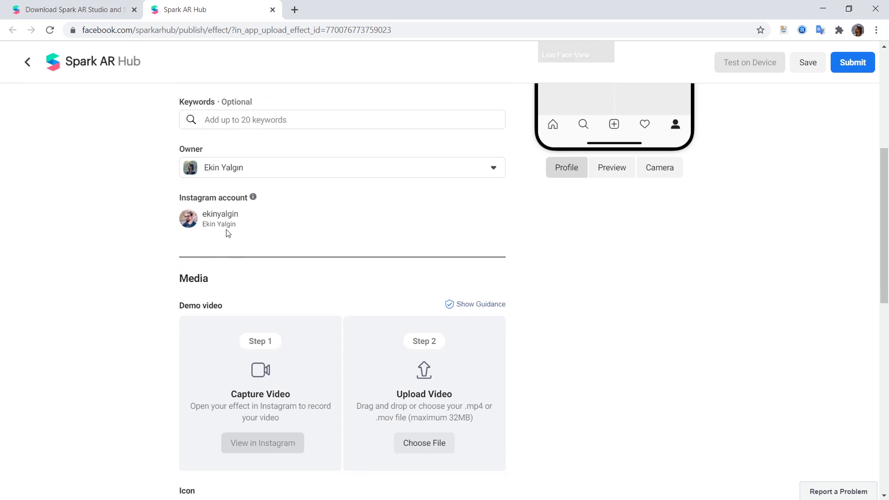
pyautogui.scroll(-2, 235, 329)
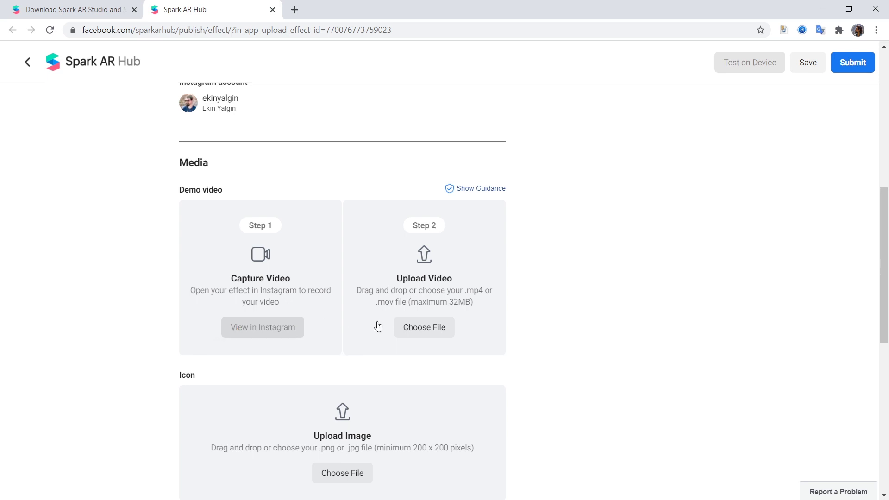
pyautogui.click(404, 329)
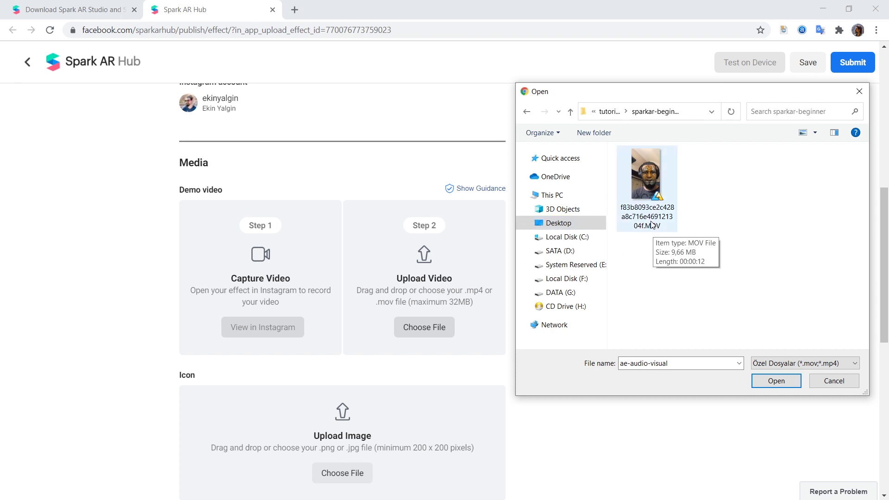
pyautogui.click(646, 176)
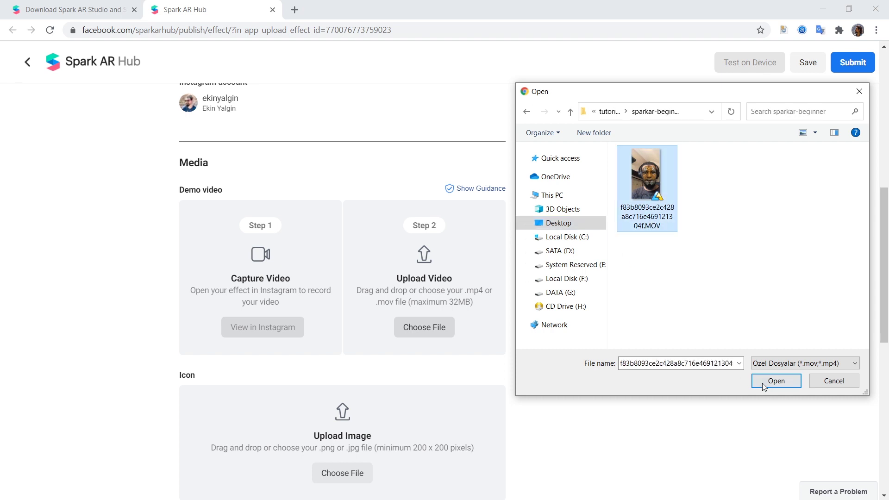
pyautogui.click(776, 380)
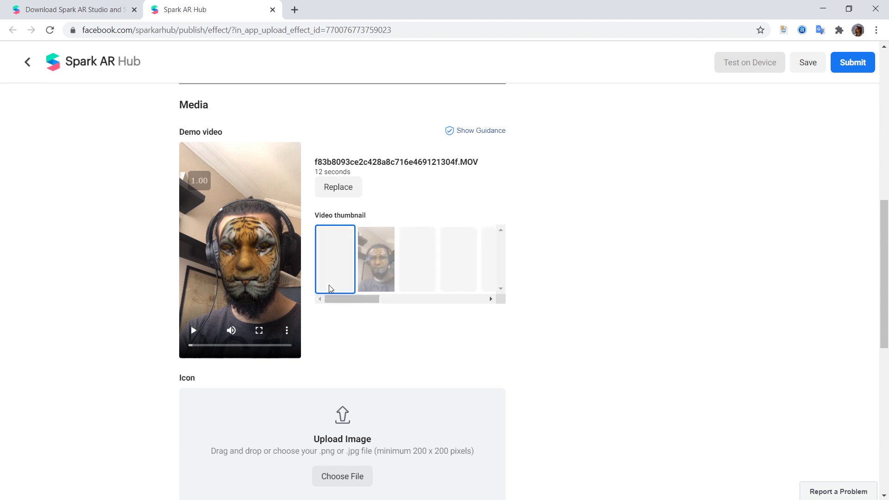
# Step: Try to use animal.png as the effect icon, accepting the default crop
pyautogui.scroll(-3, 419, 289)
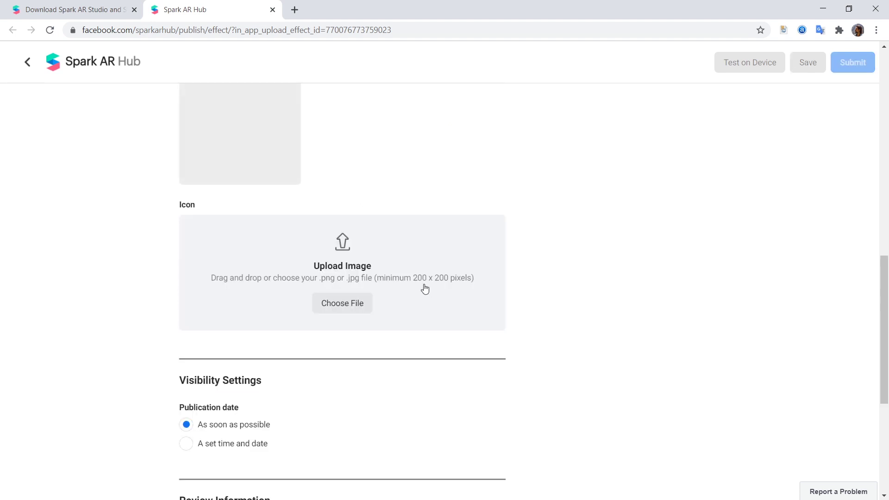
pyautogui.click(352, 308)
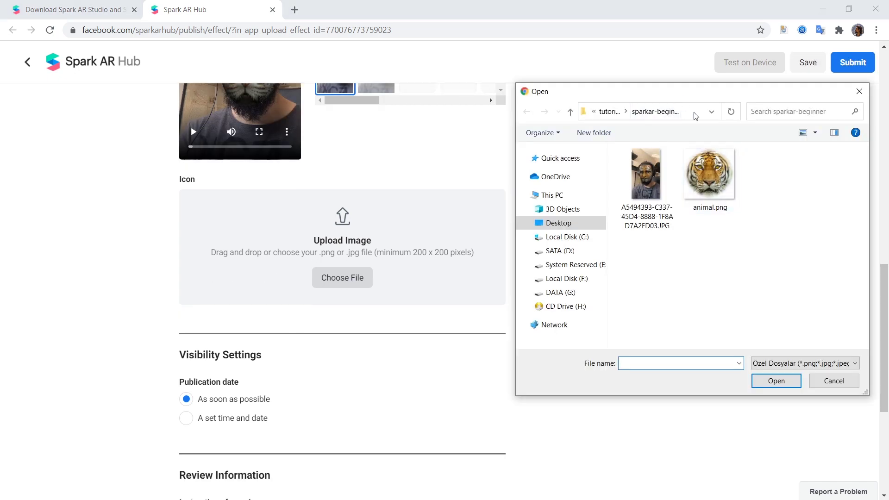
pyautogui.click(711, 185)
pyautogui.click(762, 379)
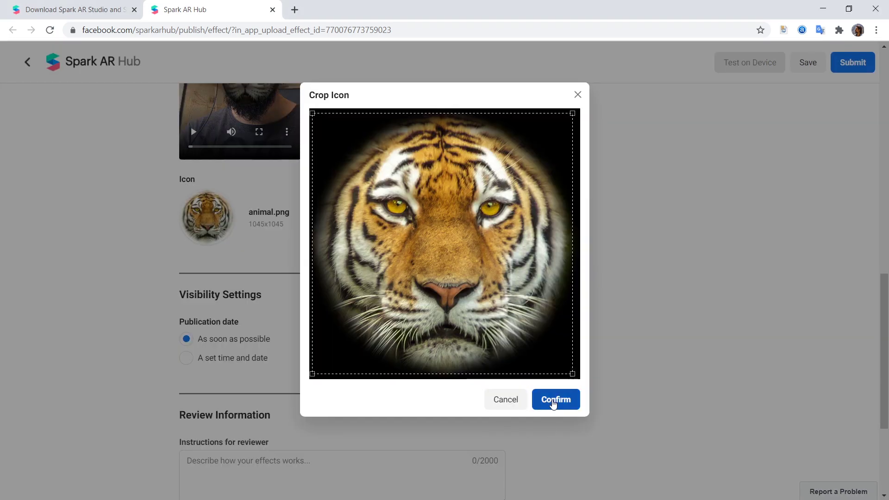
pyautogui.click(554, 399)
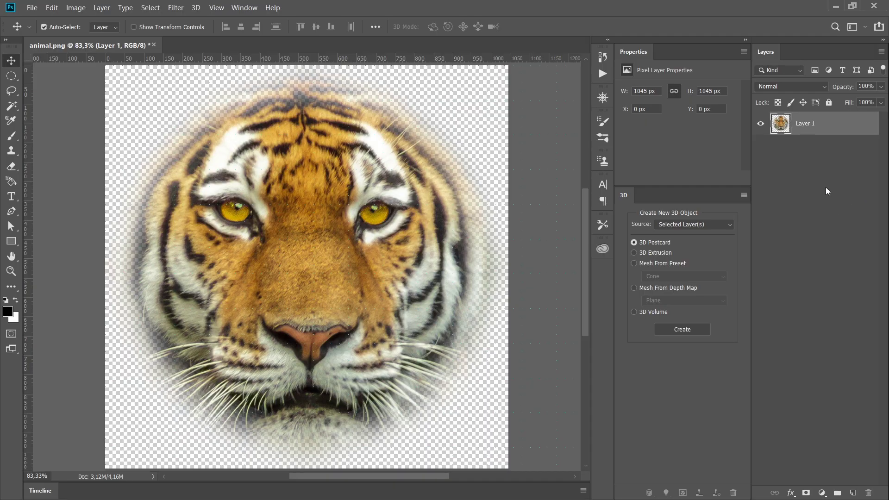
# Step: Switch to Photoshop and export the tiger image for web as a 400 px JPEG named animal.jpg in the sparkar-beginner folder
pyautogui.press('ctrl')
pyautogui.hotkey('ctrl', 'alt', 'shift', 's')
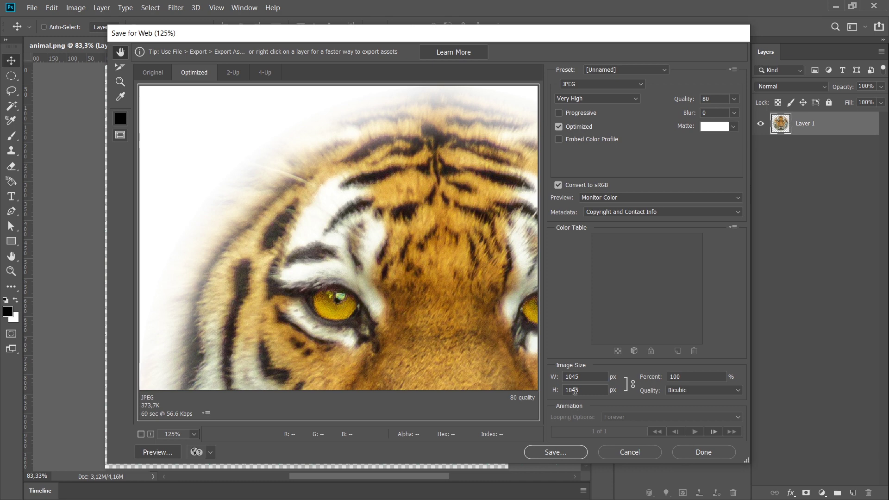
pyautogui.click(575, 376)
pyautogui.doubleClick(566, 376)
pyautogui.write('400')
pyautogui.press('Return')
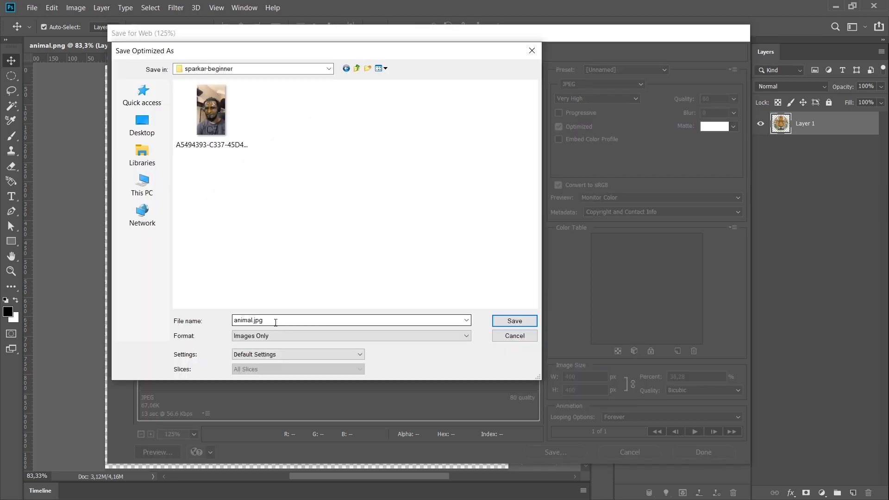
pyautogui.click(515, 321)
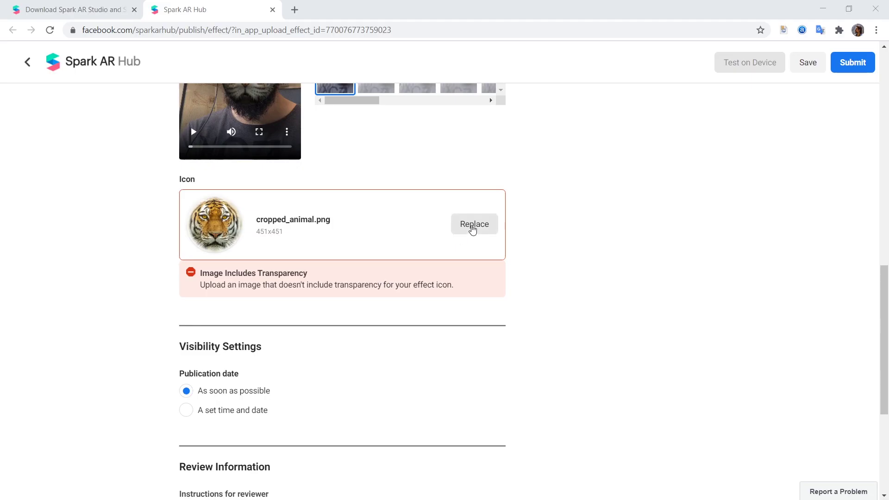
# Step: Back in Spark AR Hub, replace the effect icon with animal.jpg
pyautogui.click(473, 228)
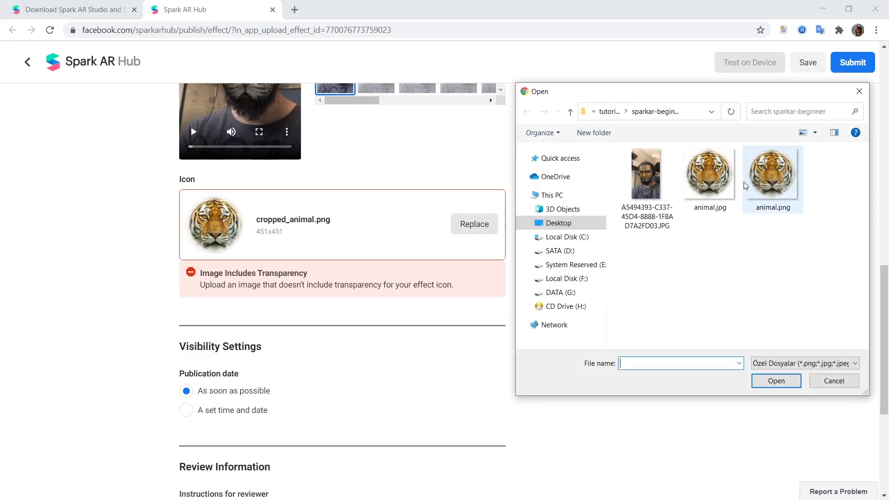
pyautogui.click(710, 178)
pyautogui.click(771, 381)
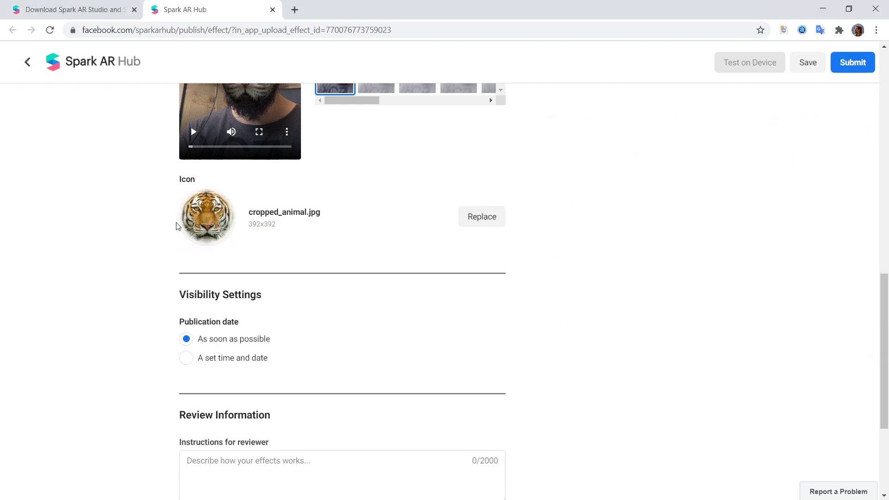
# Step: Enter "Lion face view of portrait." as the reviewer instructions and submit the effect for review
pyautogui.scroll(-3, 120, 209)
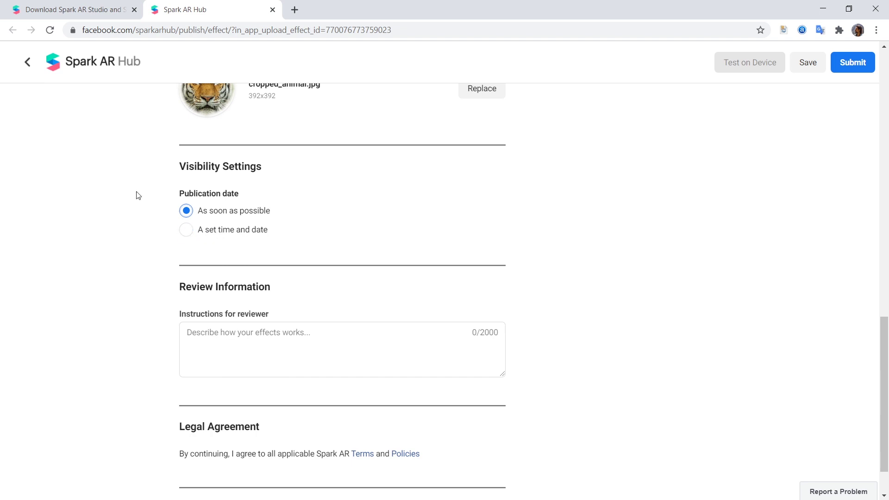
pyautogui.scroll(-1, 135, 208)
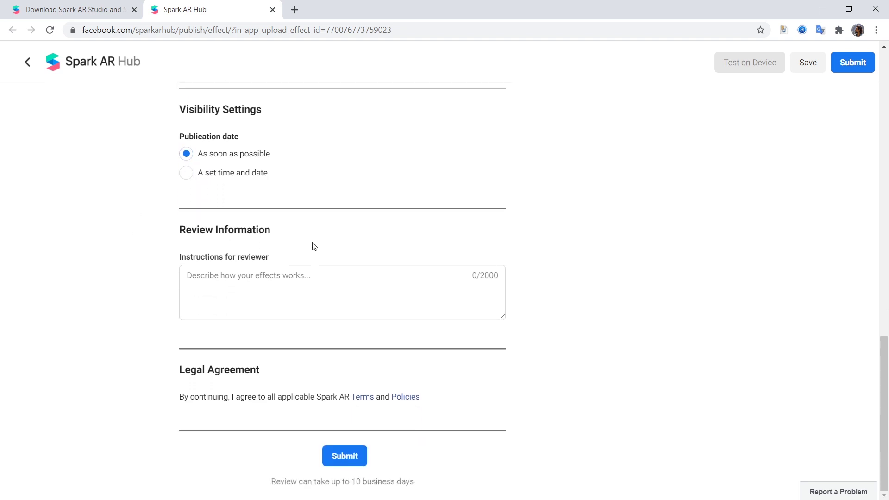
pyautogui.click(262, 290)
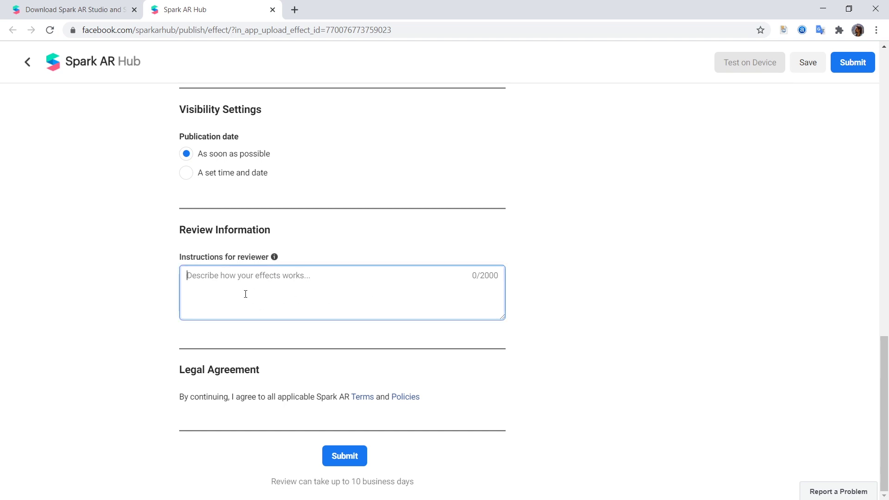
pyautogui.write('Lion face view of portrait.')
pyautogui.click(129, 304)
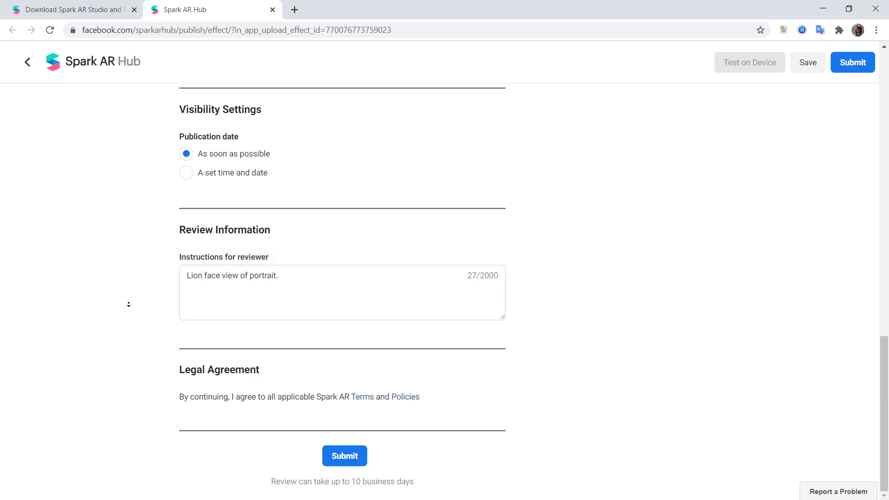
pyautogui.click(333, 461)
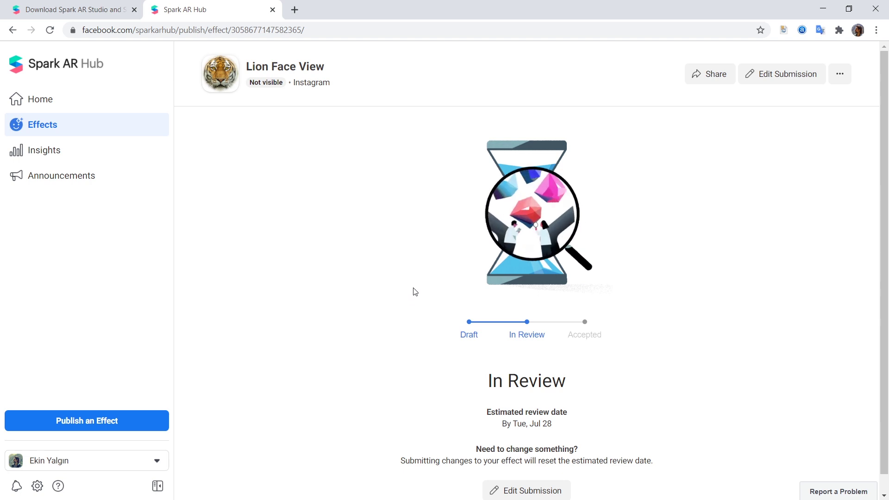
# Step: Check the submission's review status and the effect's entry on the Spark AR Hub home dashboard
pyautogui.scroll(-1, 396, 310)
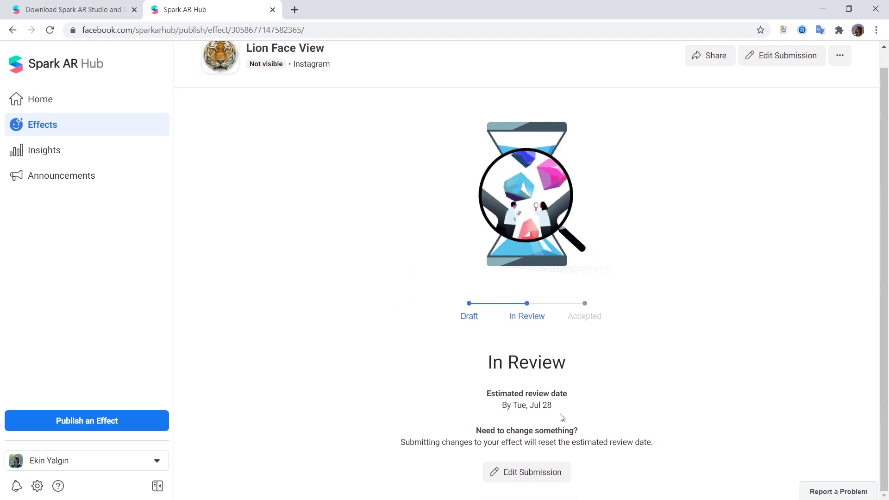
pyautogui.click(79, 95)
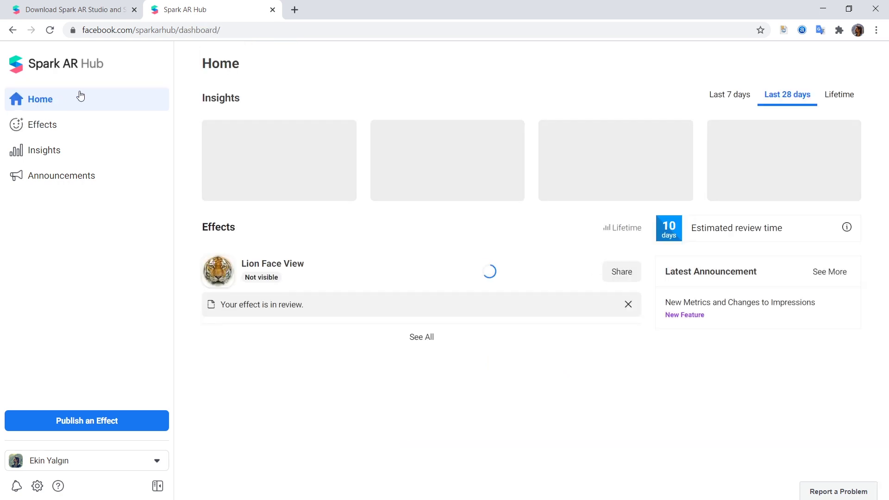
pyautogui.click(422, 216)
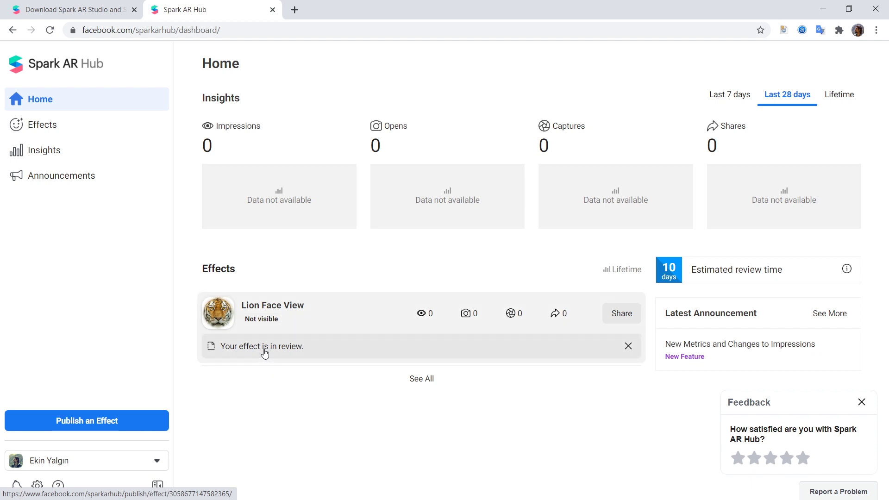
pyautogui.moveTo(176, 30); pyautogui.dragTo(107, 85)
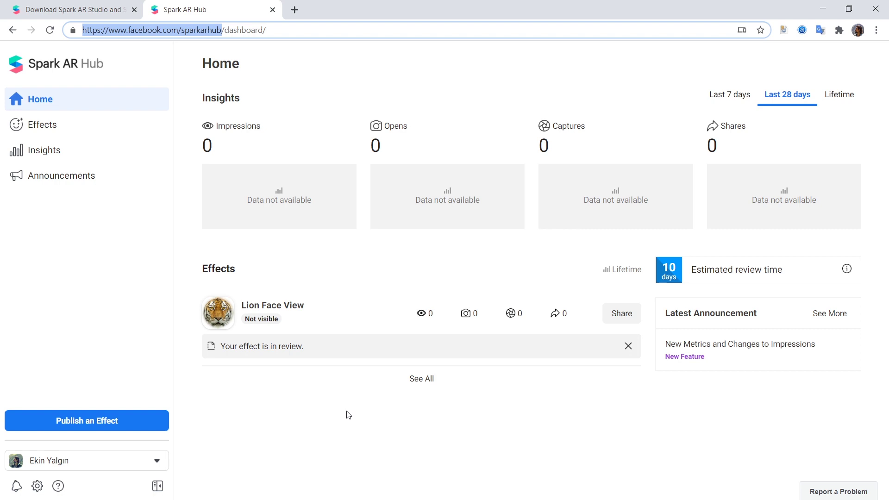
pyautogui.click(337, 419)
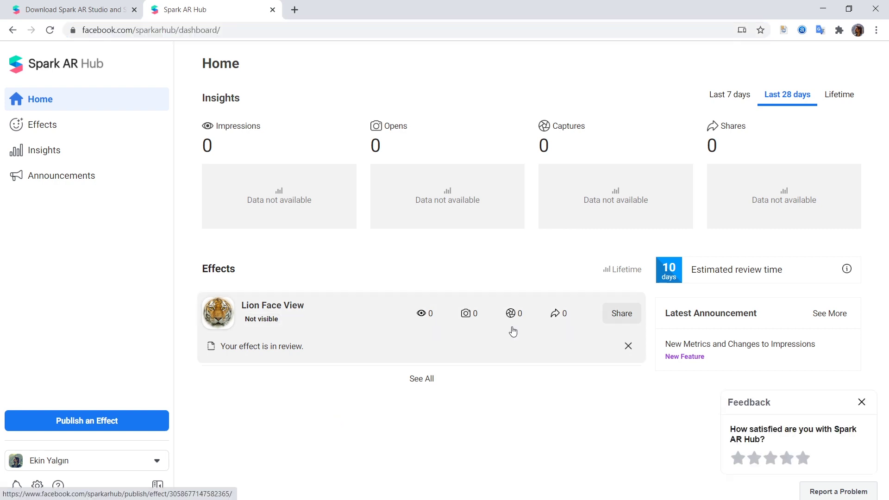